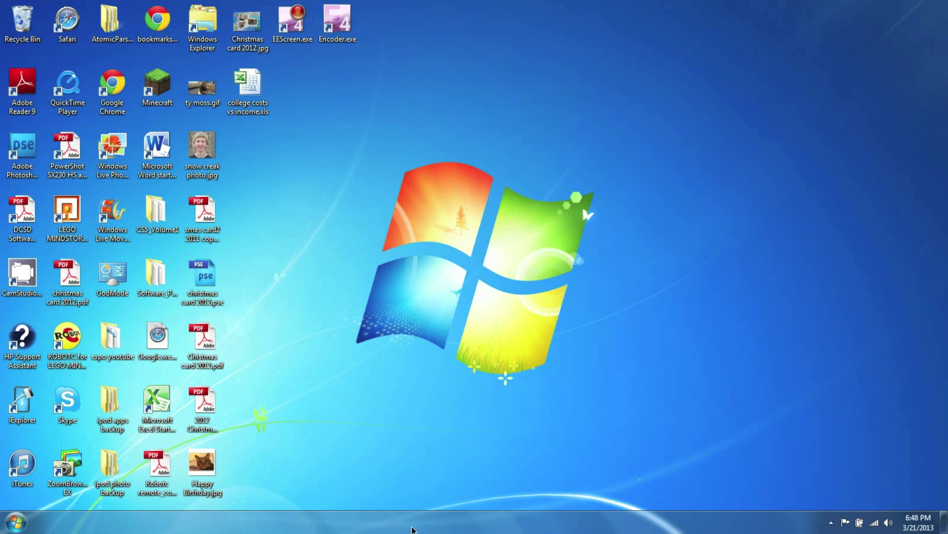
Look over the taskbar menu, Start menu and taskbar settings, closing each without changes
{"action": "right_click", "coordinate": [445, 521]}
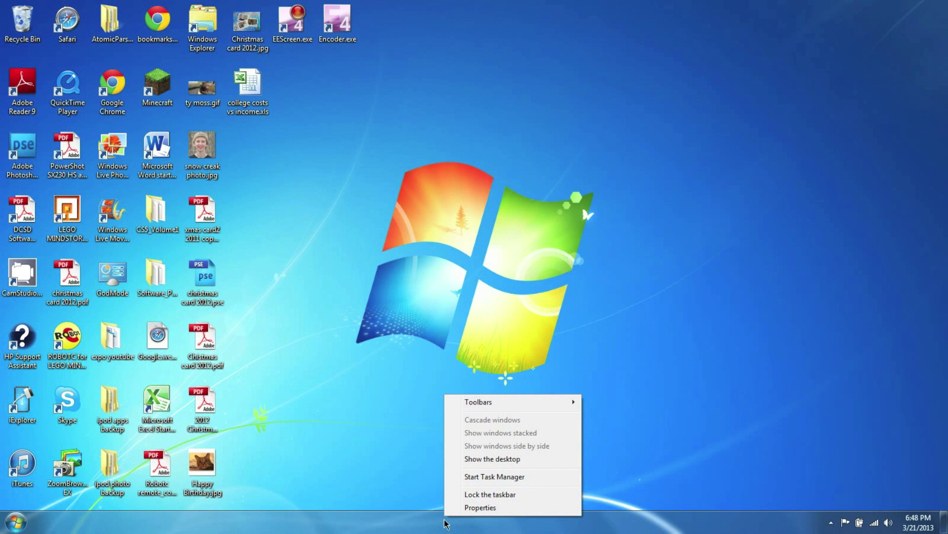
{"action": "left_click", "coordinate": [280, 528]}
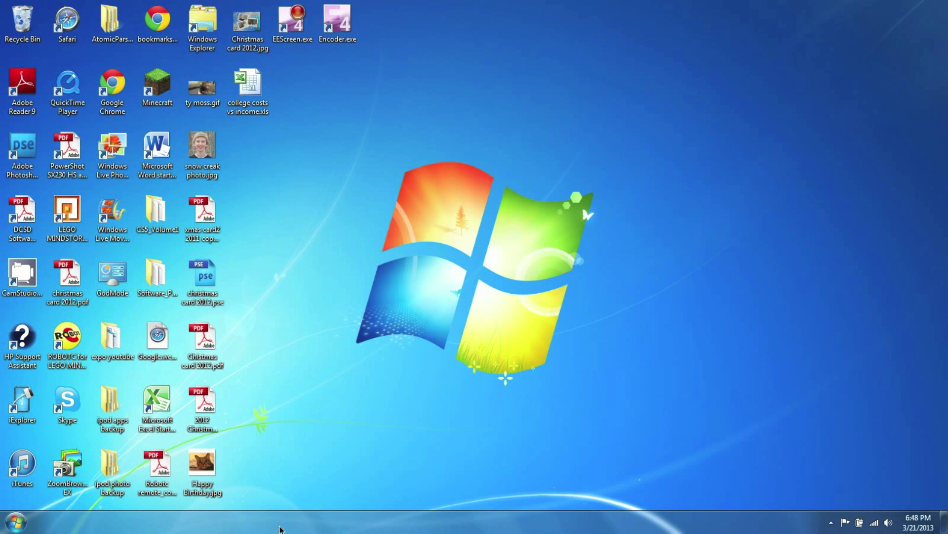
{"action": "left_click", "coordinate": [14, 522]}
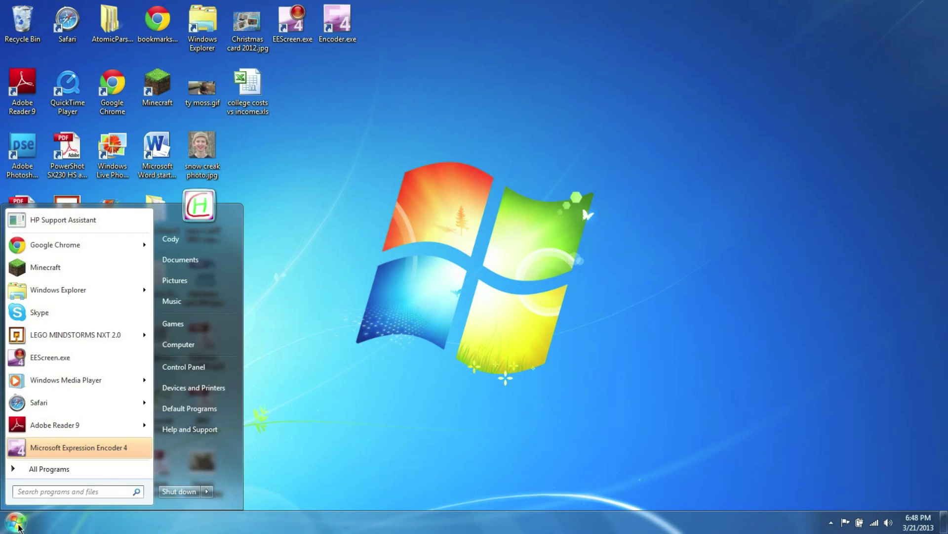
{"action": "left_click", "coordinate": [18, 526]}
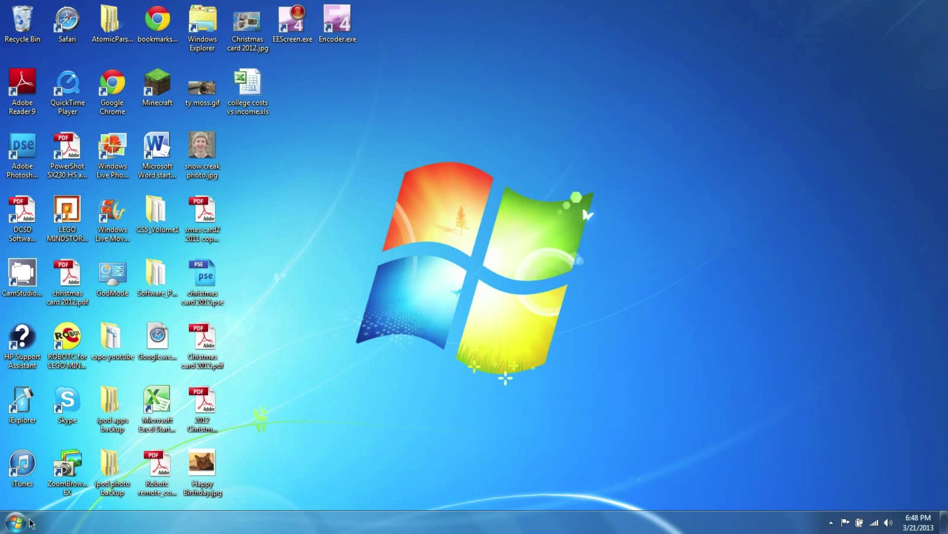
{"action": "right_click", "coordinate": [423, 522]}
{"action": "left_click", "coordinate": [459, 510]}
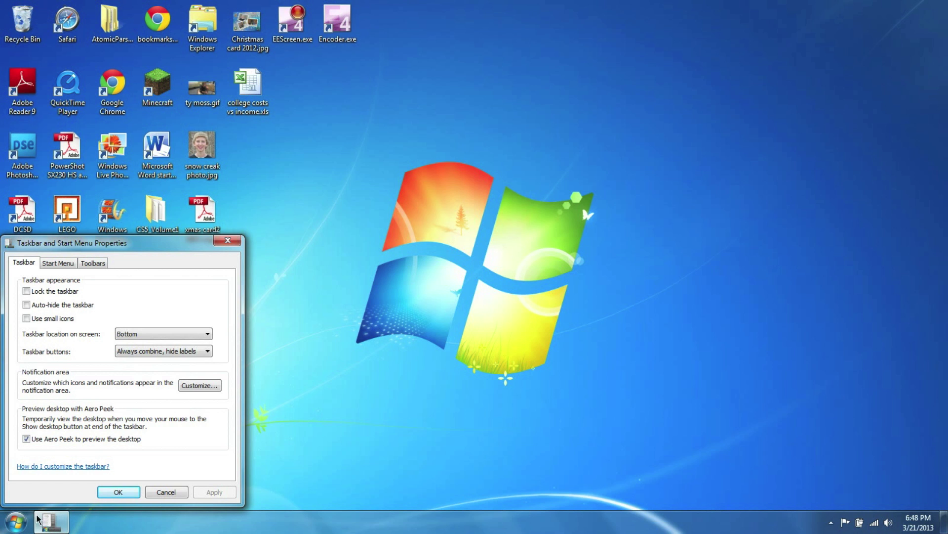
{"action": "mouse_move", "coordinate": [60, 528]}
{"action": "left_click", "coordinate": [166, 492]}
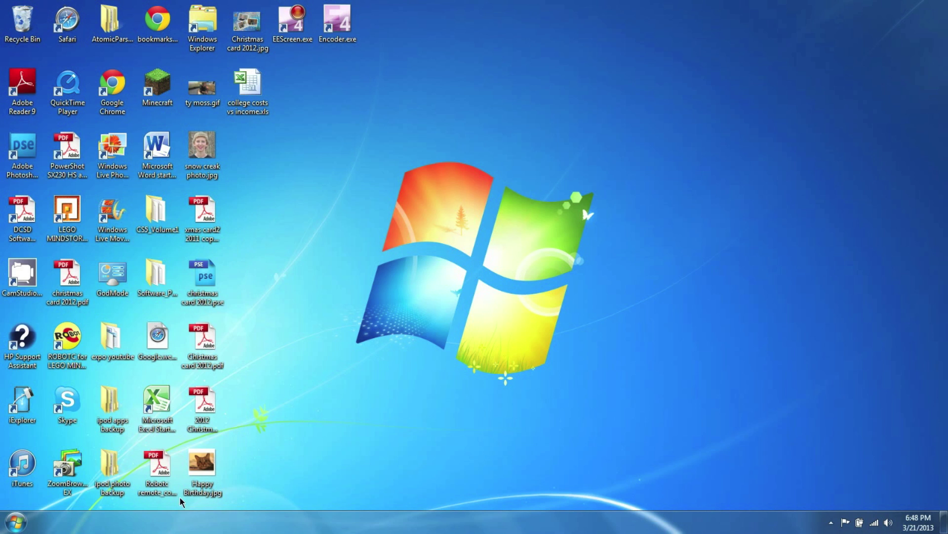
Set taskbar buttons to 'Combine when taskbar is full' with small icons, then apply and confirm
{"action": "right_click", "coordinate": [441, 527]}
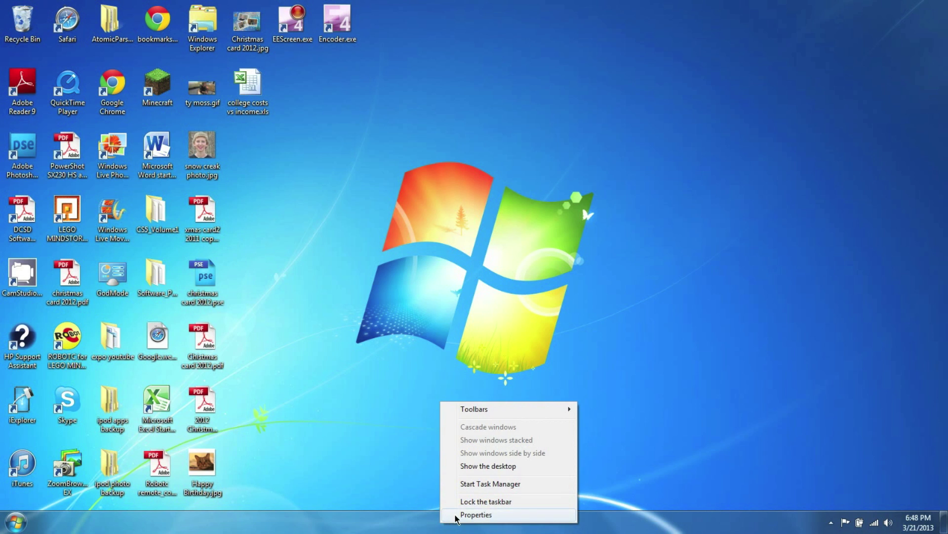
{"action": "left_click", "coordinate": [476, 514]}
{"action": "left_click", "coordinate": [168, 354]}
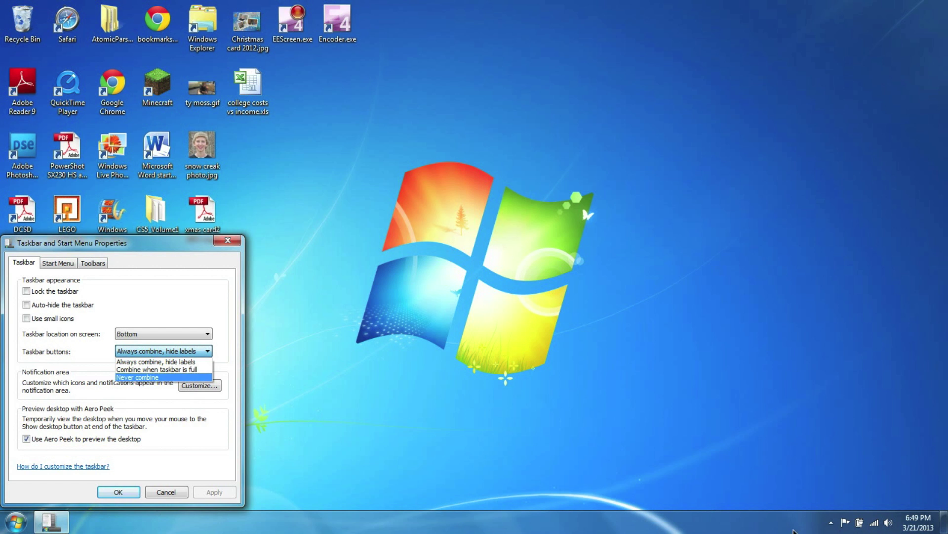
{"action": "left_click", "coordinate": [155, 370]}
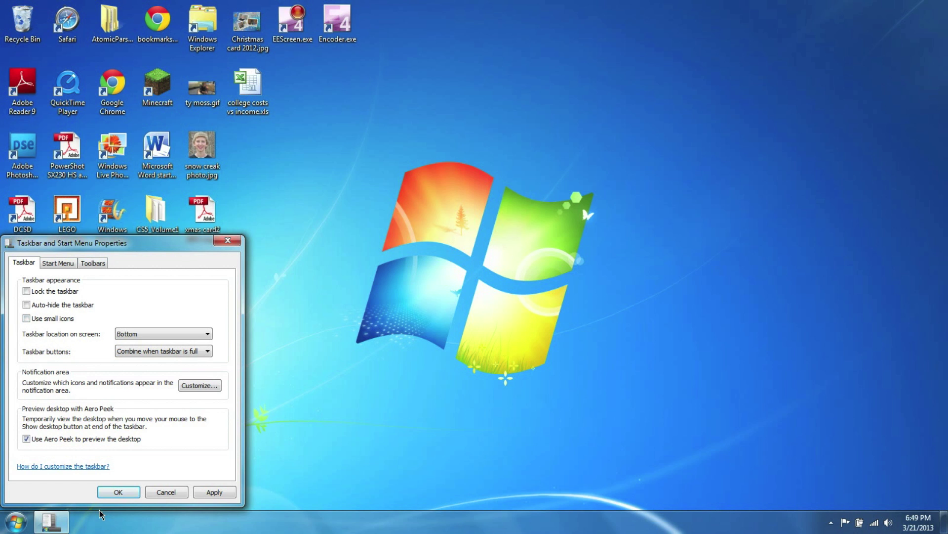
{"action": "left_click", "coordinate": [25, 318]}
{"action": "left_click", "coordinate": [213, 492]}
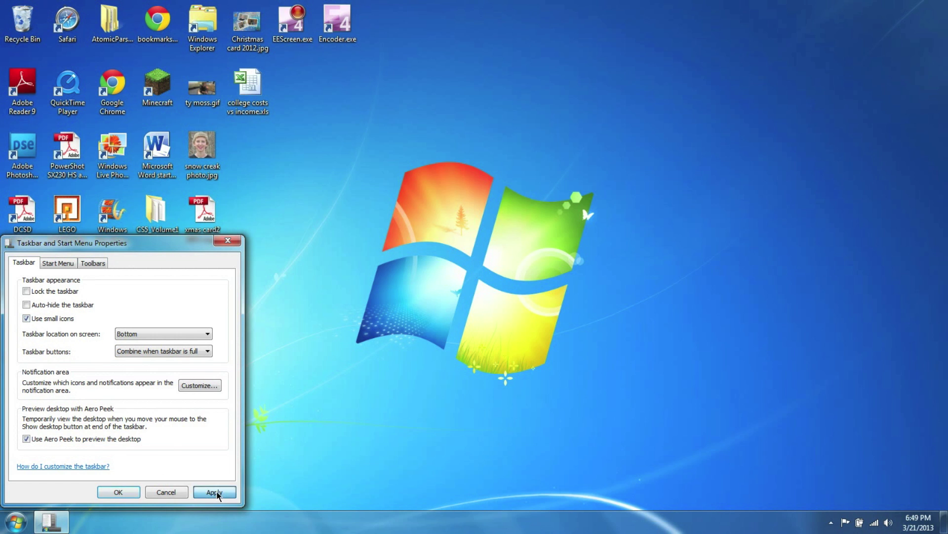
{"action": "left_click", "coordinate": [119, 492]}
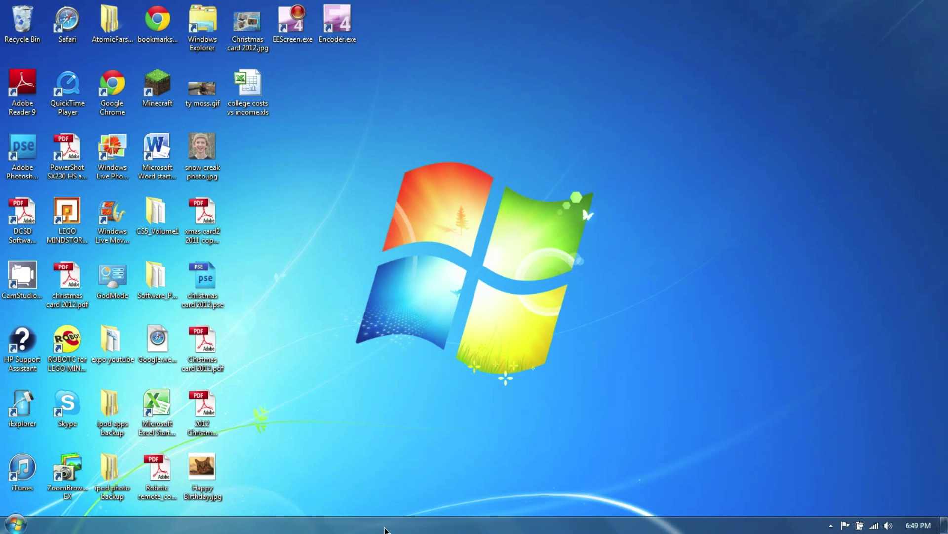
Add the Desktop toolbar to the taskbar and briefly view its item list
{"action": "right_click", "coordinate": [490, 529]}
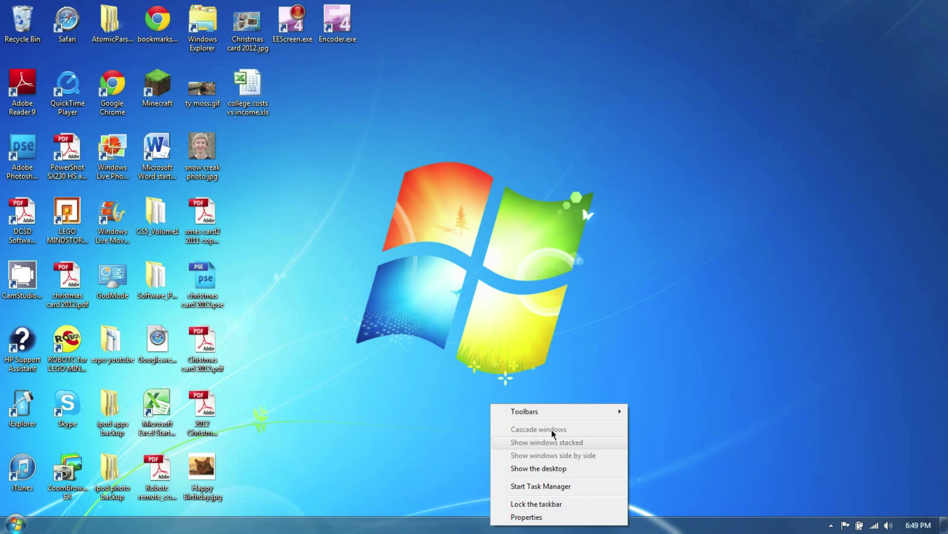
{"action": "mouse_move", "coordinate": [552, 411]}
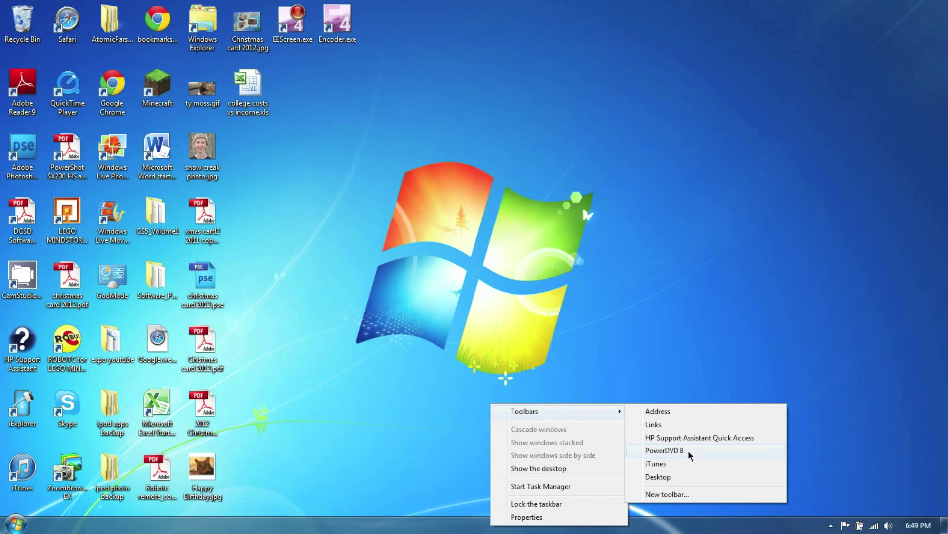
{"action": "left_click", "coordinate": [677, 476]}
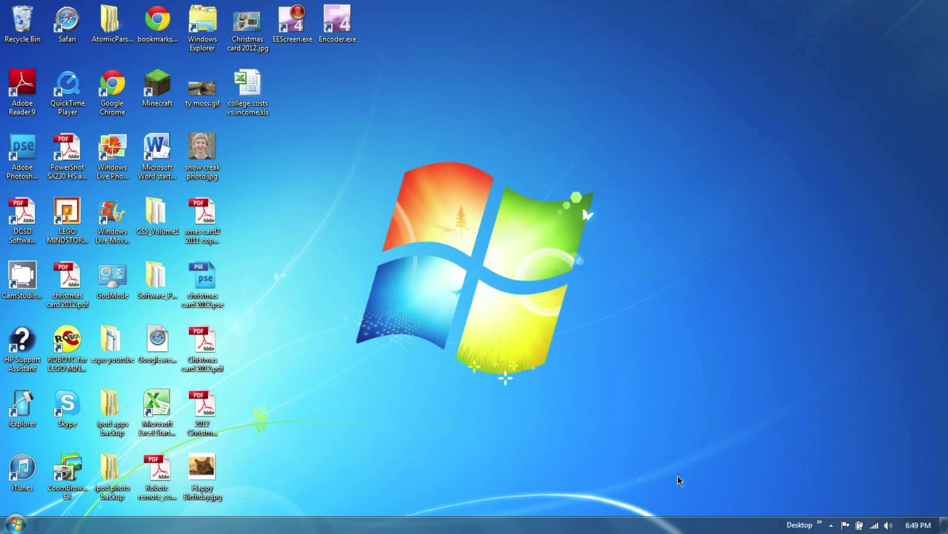
{"action": "left_click", "coordinate": [821, 526]}
{"action": "left_click", "coordinate": [820, 526]}
Start a New toolbar from the taskbar's Toolbars menu, then cancel the folder chooser
{"action": "right_click", "coordinate": [325, 526]}
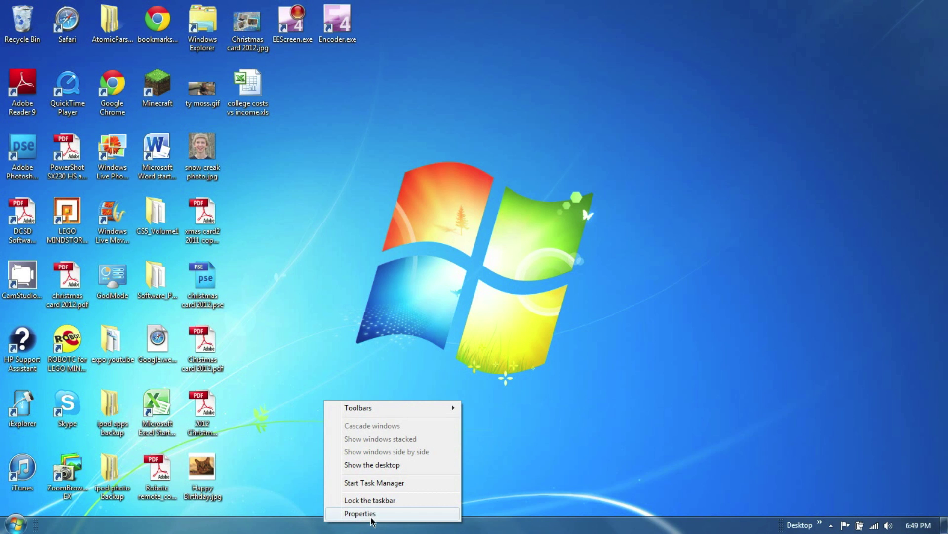
{"action": "mouse_move", "coordinate": [364, 407]}
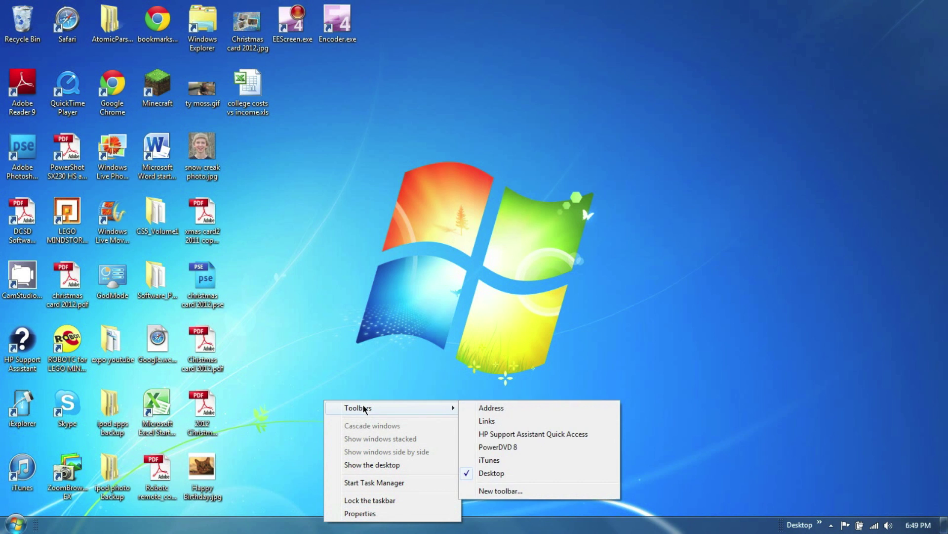
{"action": "left_click", "coordinate": [500, 490]}
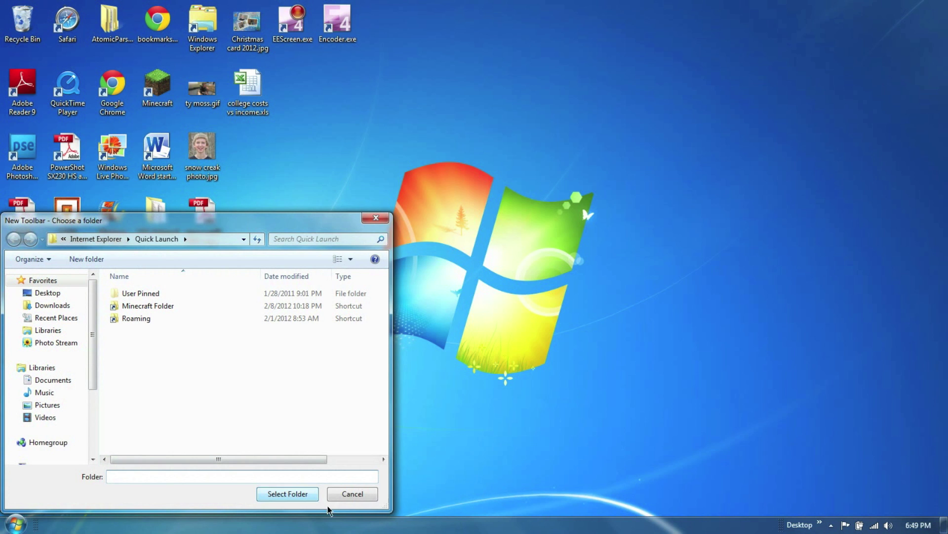
{"action": "left_click", "coordinate": [353, 494]}
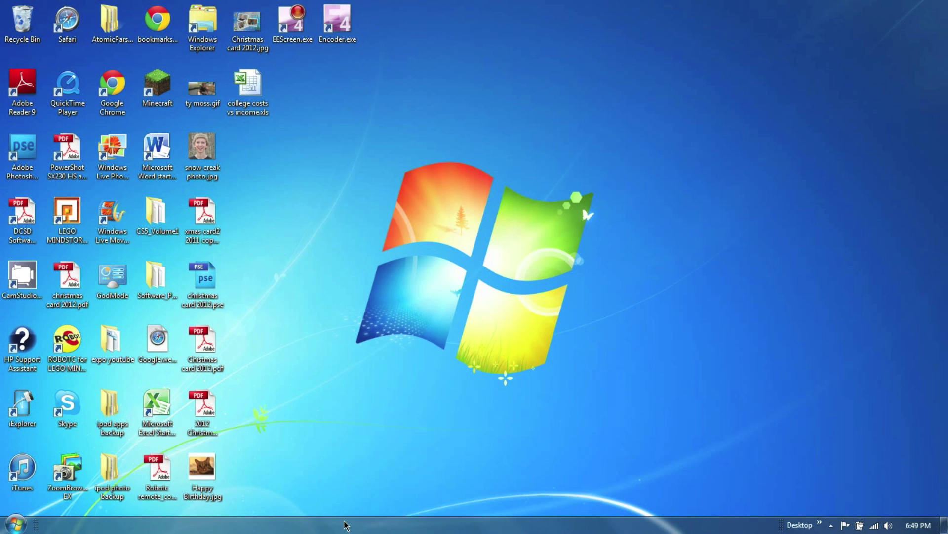
Create a new toolbar from the pasted path %appdata%\Microsoft\Internet Explorer\Quick Launch
{"action": "right_click", "coordinate": [349, 522]}
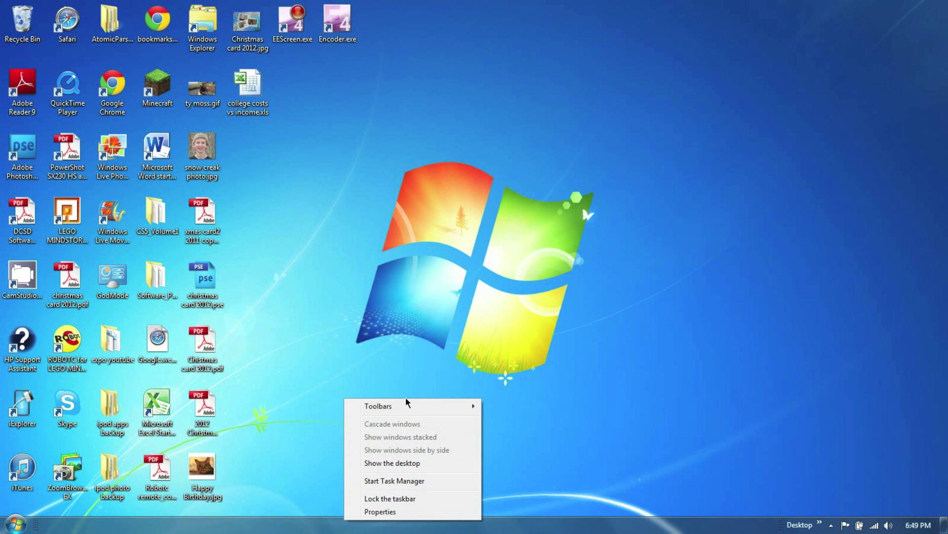
{"action": "mouse_move", "coordinate": [407, 408]}
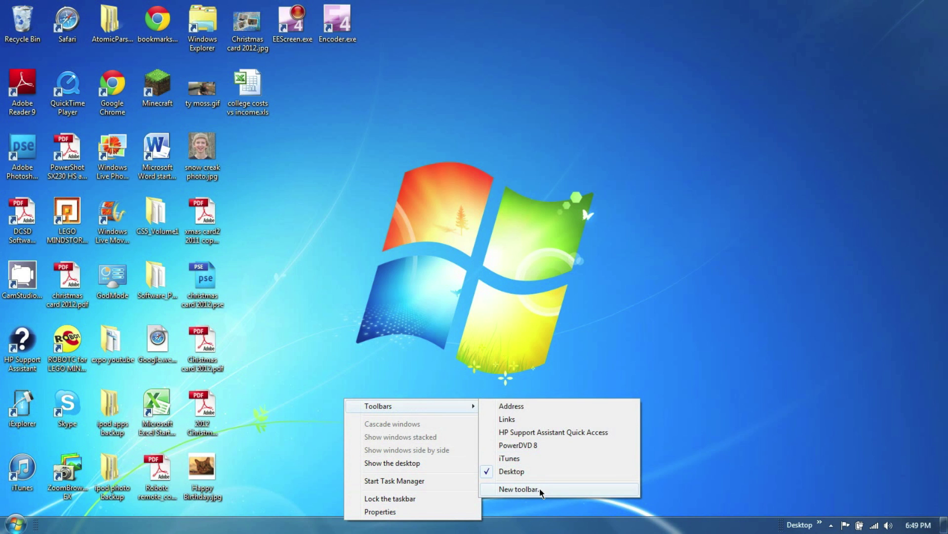
{"action": "left_click", "coordinate": [520, 489]}
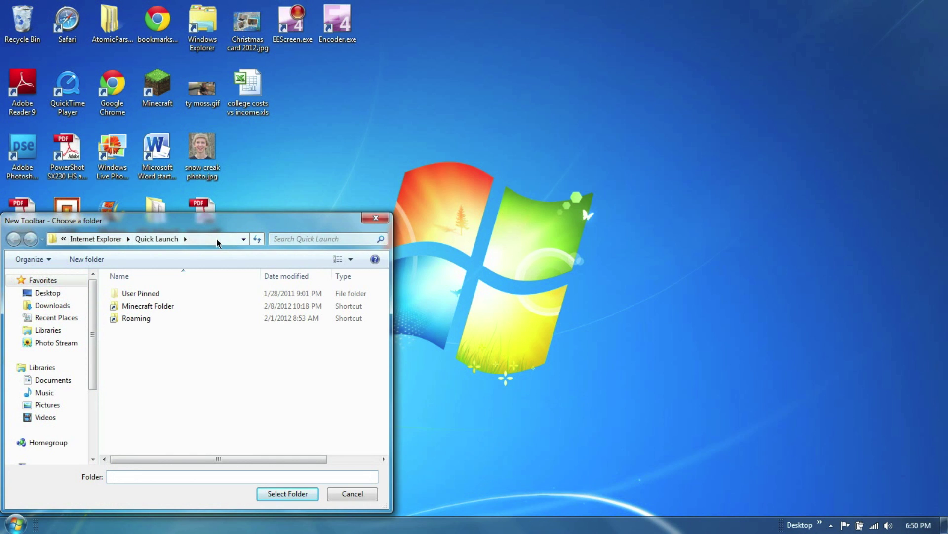
{"action": "left_click", "coordinate": [217, 241]}
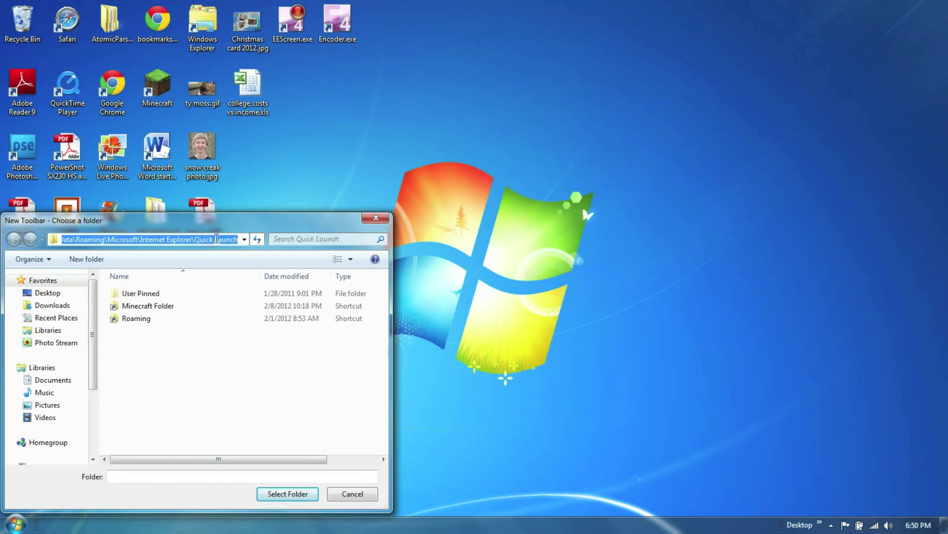
{"action": "type", "text": "%appdata%\\Microsoft\\Internet Explorer\\Quick Launch"}
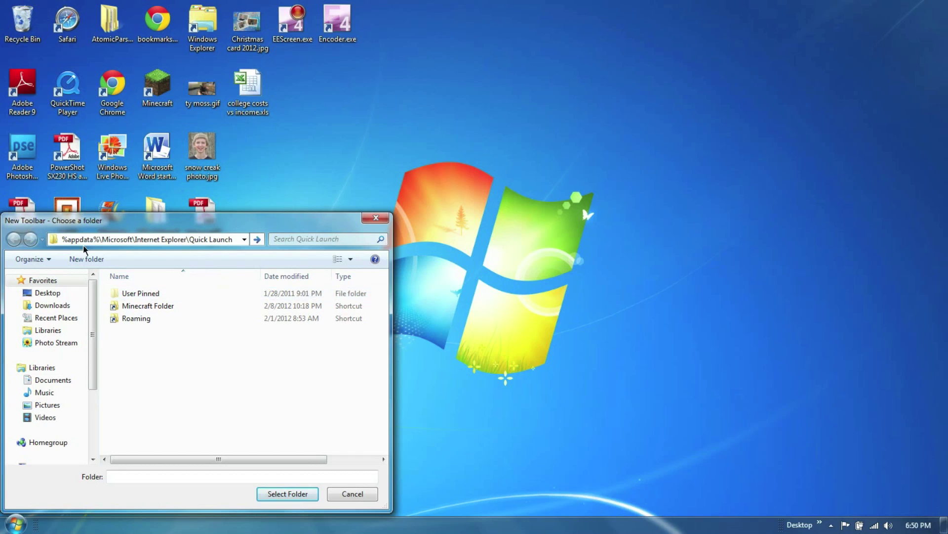
{"action": "left_click", "coordinate": [285, 496]}
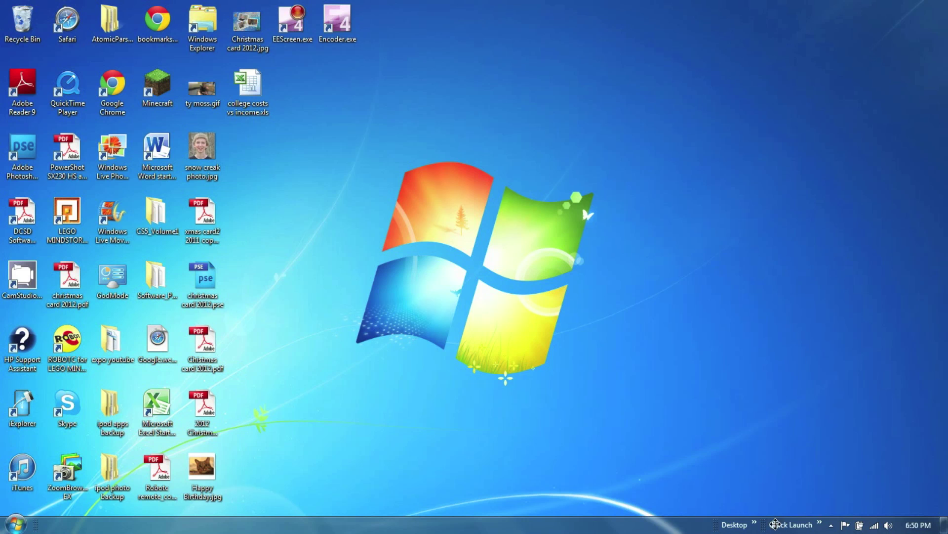
Drag Quick Launch beside Start, shift Desktop left, and widen Quick Launch over the window buttons
{"action": "left_click_drag", "start_coordinate": [766, 521], "coordinate": [90, 530]}
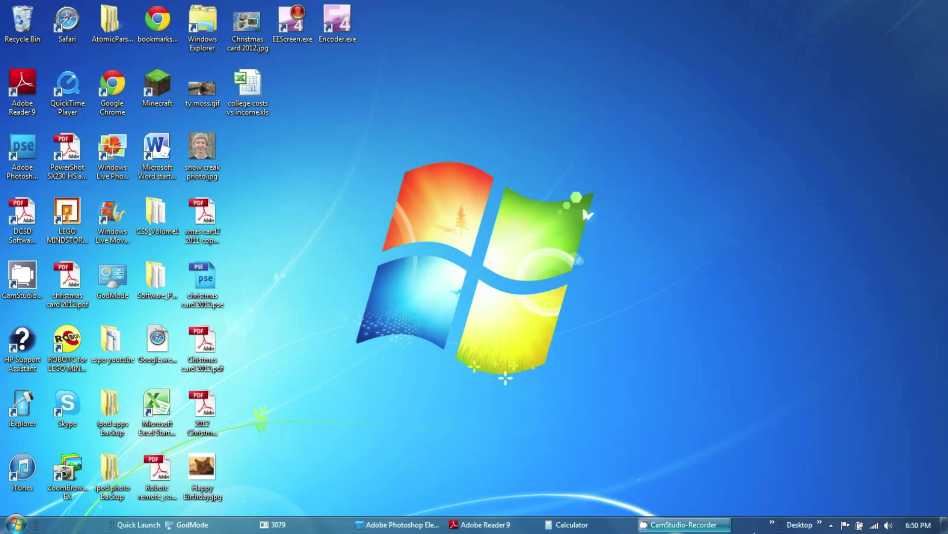
{"action": "mouse_move", "coordinate": [781, 524]}
{"action": "left_mouse_down"}
{"action": "mouse_move", "coordinate": [504, 523]}
{"action": "mouse_move", "coordinate": [795, 529]}
{"action": "left_mouse_up"}
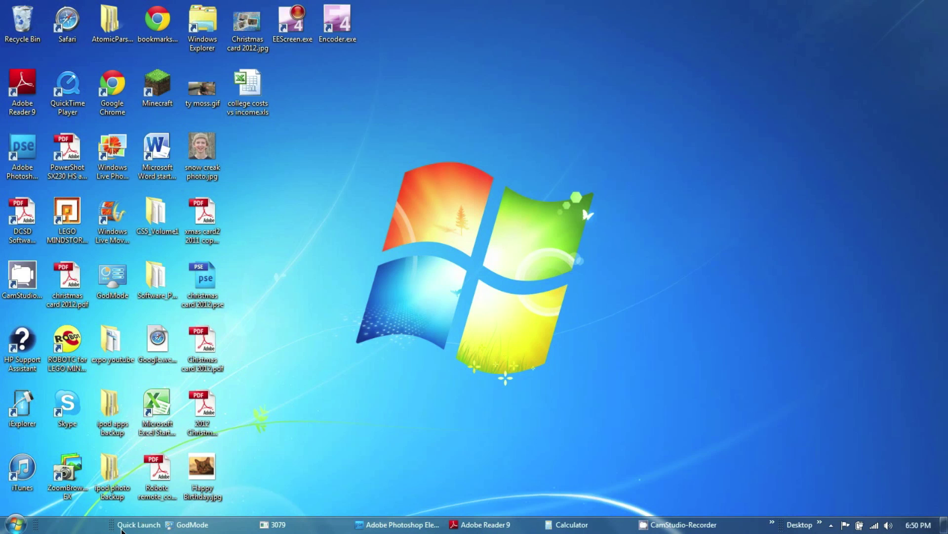
{"action": "left_click_drag", "start_coordinate": [136, 529], "coordinate": [21, 527]}
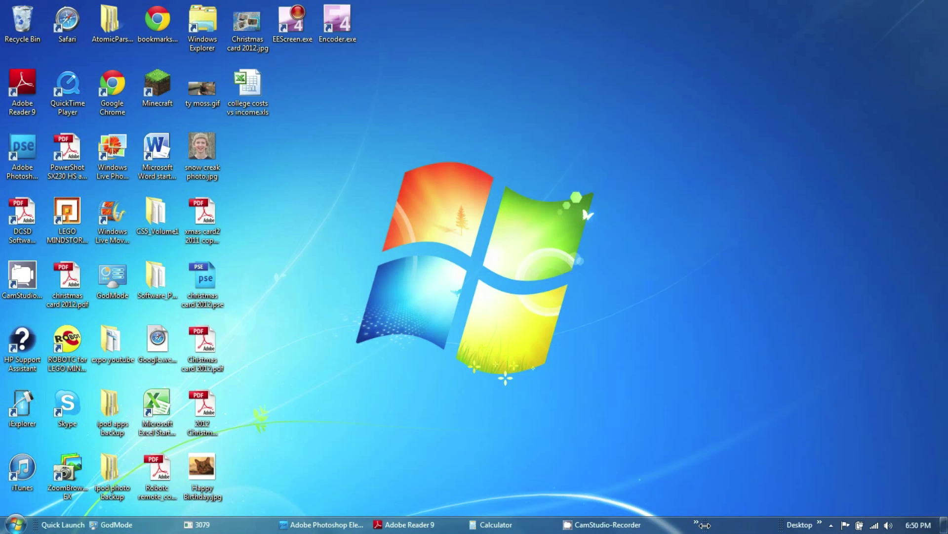
{"action": "left_click_drag", "start_coordinate": [705, 525], "coordinate": [92, 523]}
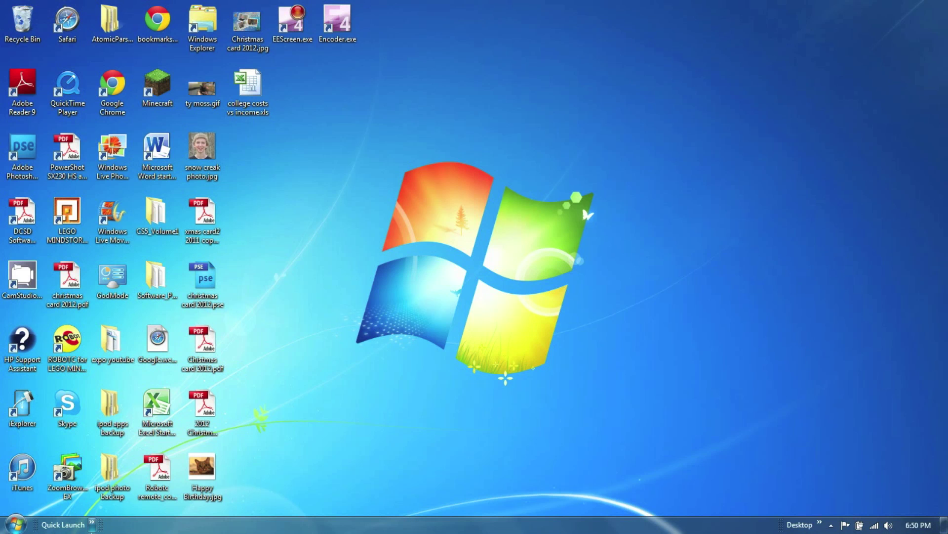
Turn off Show title and Show Text on Quick Launch and widen it to reveal more icons
{"action": "right_click", "coordinate": [60, 524]}
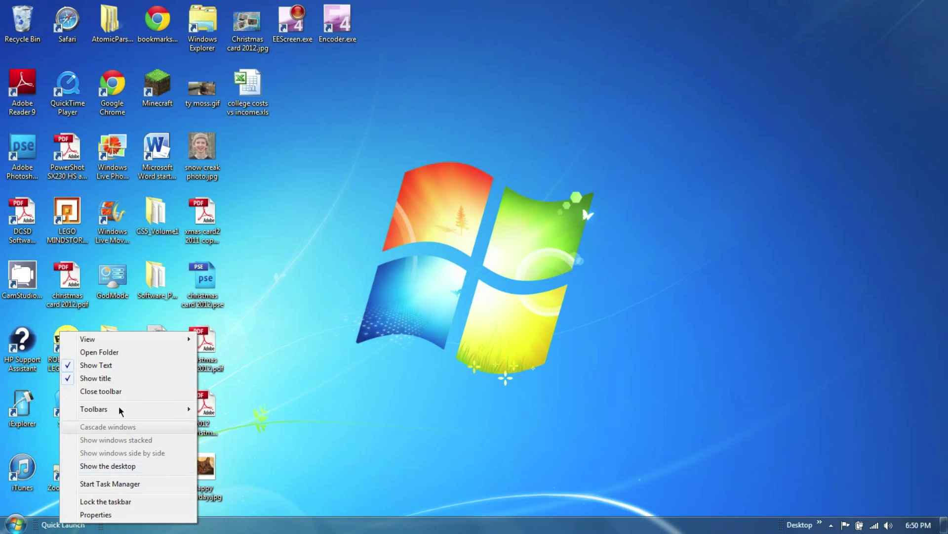
{"action": "left_click", "coordinate": [114, 379]}
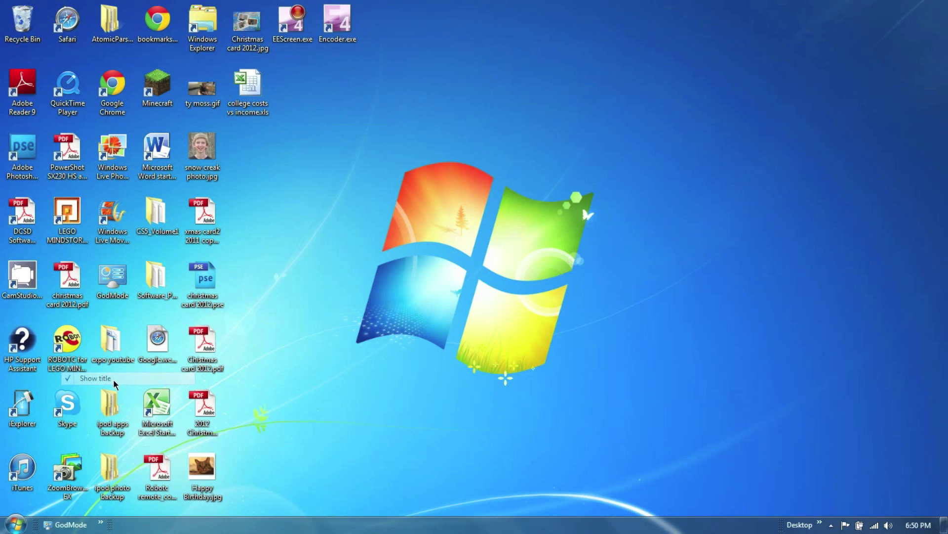
{"action": "right_click", "coordinate": [38, 525]}
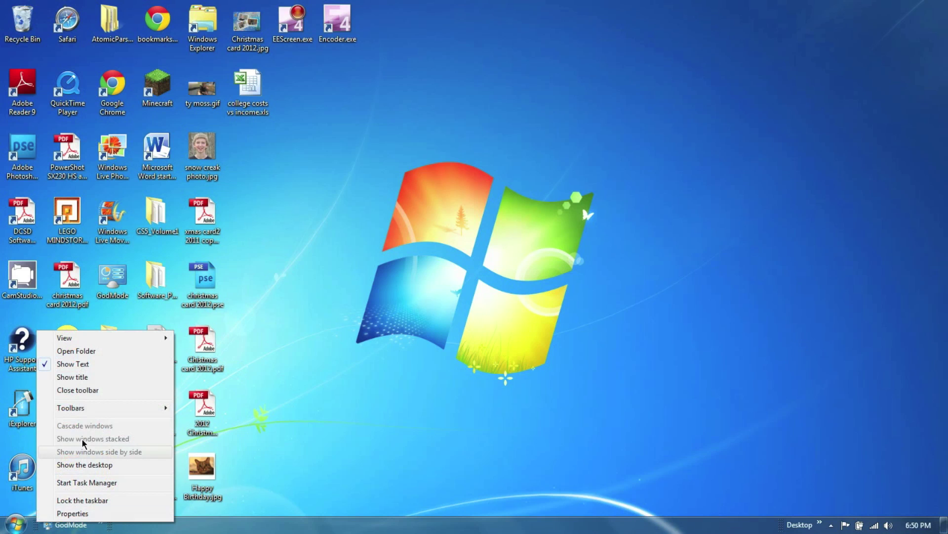
{"action": "left_click", "coordinate": [85, 366]}
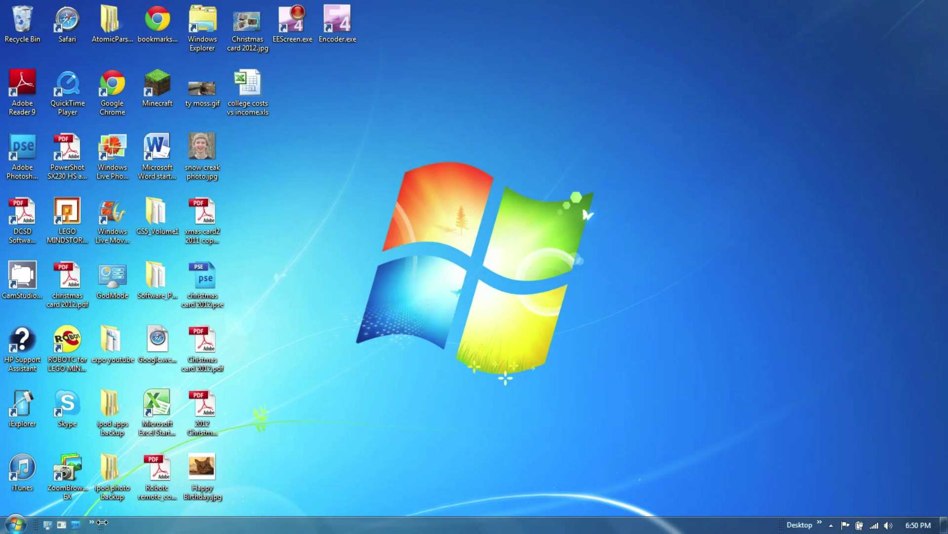
{"action": "left_click_drag", "start_coordinate": [101, 522], "coordinate": [132, 525]}
{"action": "left_click_drag", "start_coordinate": [198, 530], "coordinate": [131, 514]}
{"action": "left_click_drag", "start_coordinate": [125, 525], "coordinate": [142, 526]}
Move Windows Live Mail, Google Chrome and Windows Explorer from the overflow list into visible Quick Launch icons
{"action": "left_click", "coordinate": [132, 523]}
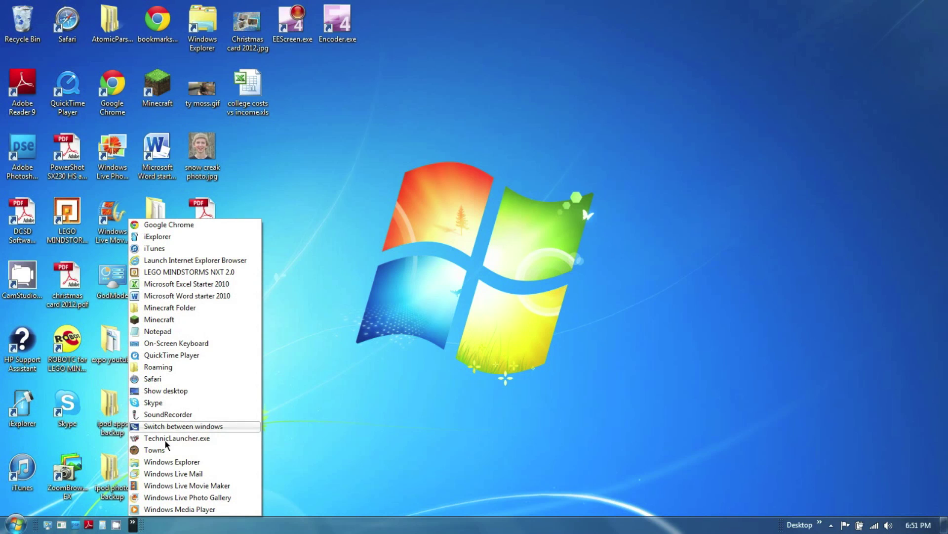
{"action": "left_click_drag", "start_coordinate": [168, 476], "coordinate": [55, 524]}
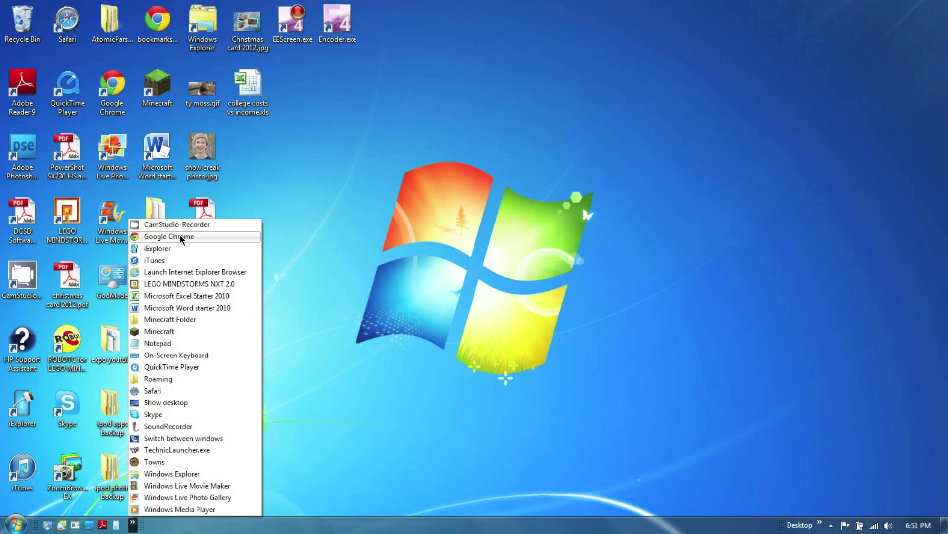
{"action": "left_click_drag", "start_coordinate": [180, 236], "coordinate": [74, 525]}
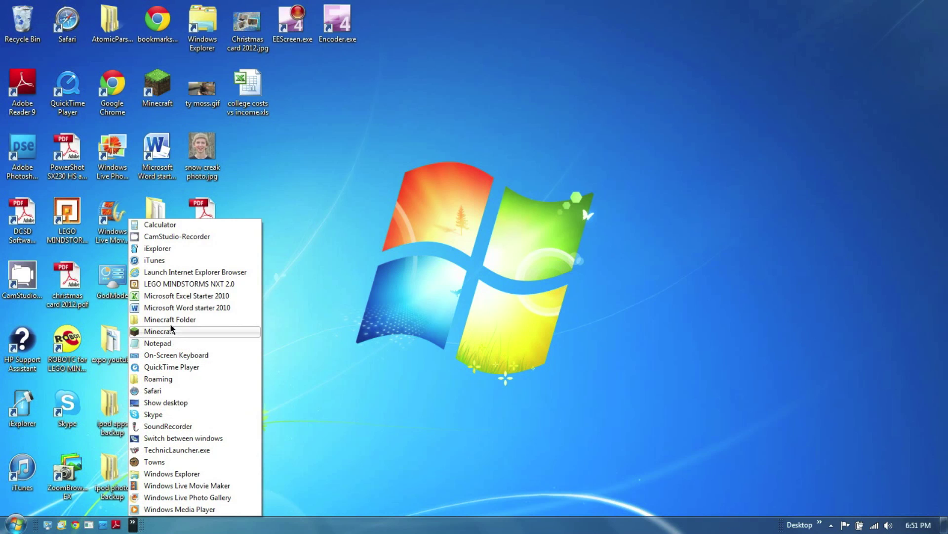
{"action": "left_click_drag", "start_coordinate": [172, 473], "coordinate": [75, 527]}
{"action": "left_click", "coordinate": [101, 526]}
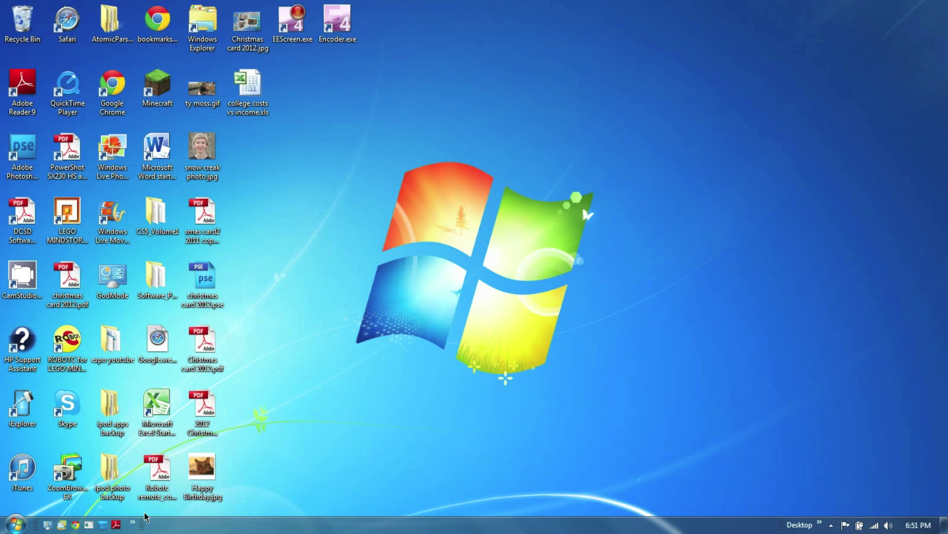
Choose Personalize from the desktop's right-click menu
{"action": "right_click", "coordinate": [476, 216]}
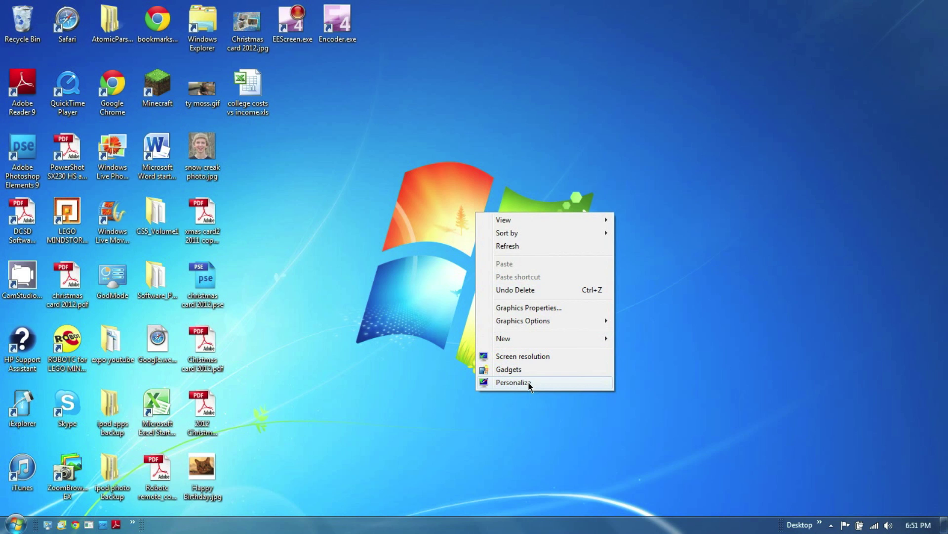
{"action": "left_click", "coordinate": [428, 282]}
{"action": "right_click", "coordinate": [427, 282]}
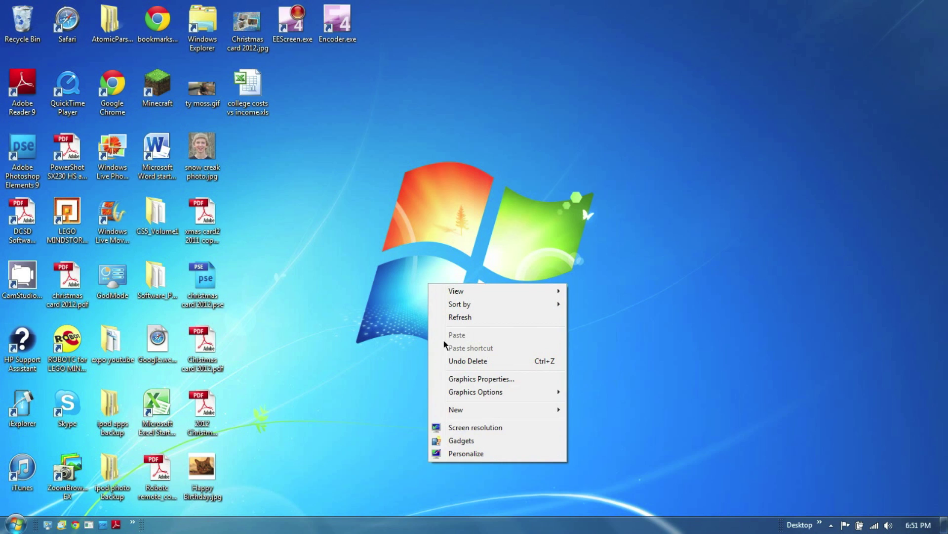
{"action": "left_click", "coordinate": [486, 460]}
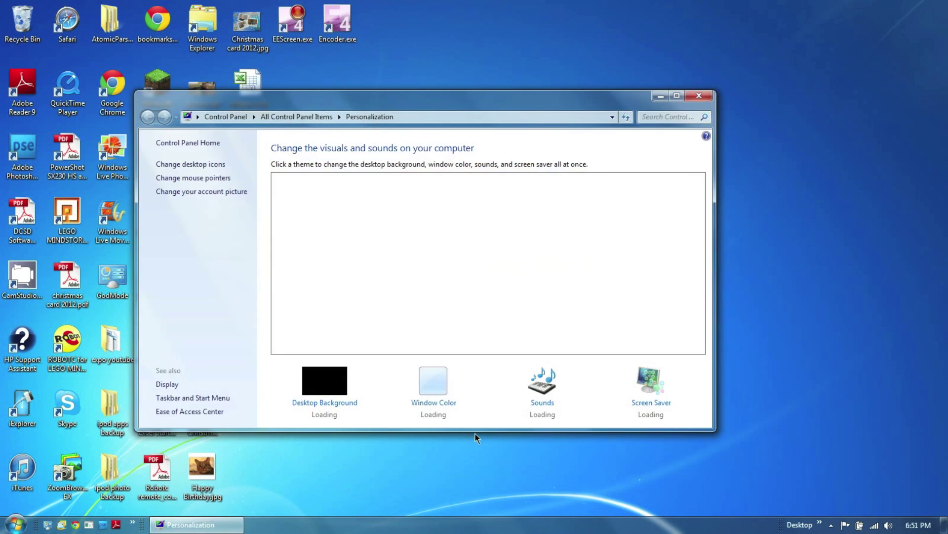
Scroll to Basic and High Contrast Themes and select Windows Classic
{"action": "scroll", "coordinate": [361, 273], "scroll_direction": "down", "scroll_amount": 1}
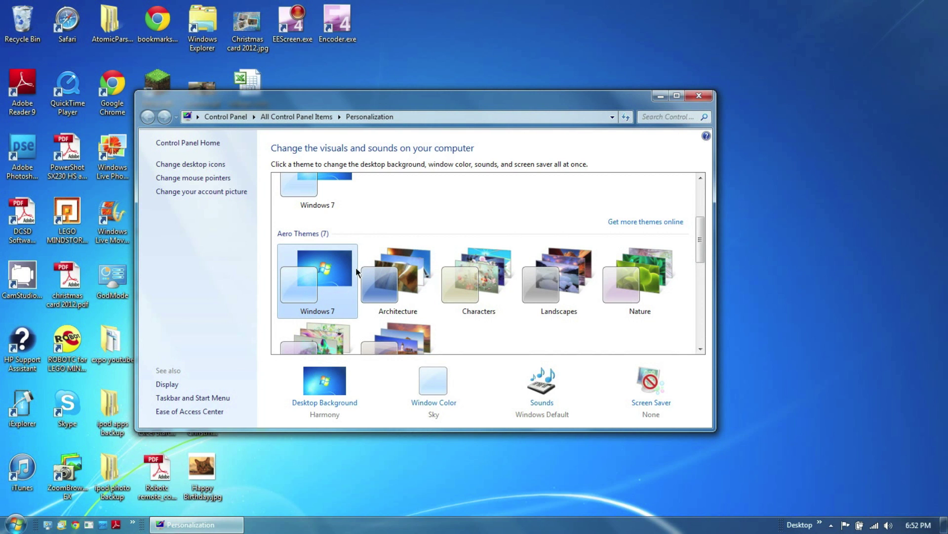
{"action": "scroll", "coordinate": [315, 286], "scroll_direction": "down", "scroll_amount": 1}
{"action": "scroll", "coordinate": [316, 283], "scroll_direction": "down", "scroll_amount": 10}
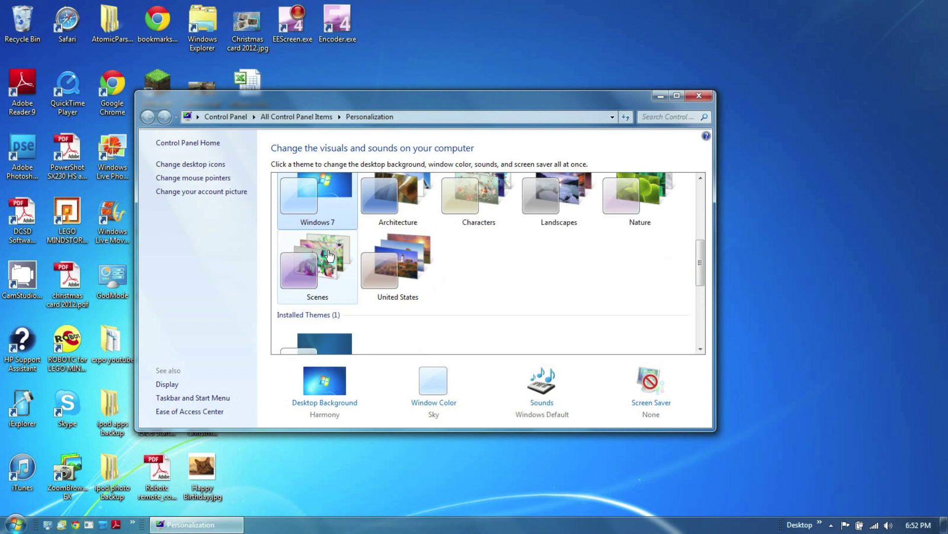
{"action": "scroll", "coordinate": [358, 289], "scroll_direction": "down", "scroll_amount": 3}
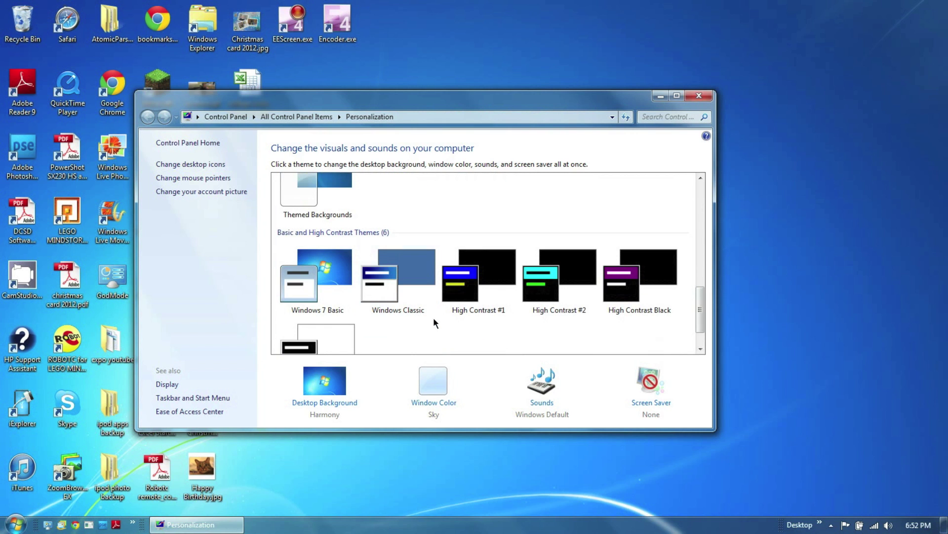
{"action": "scroll", "coordinate": [430, 316], "scroll_direction": "down", "scroll_amount": 2}
{"action": "left_click", "coordinate": [380, 229]}
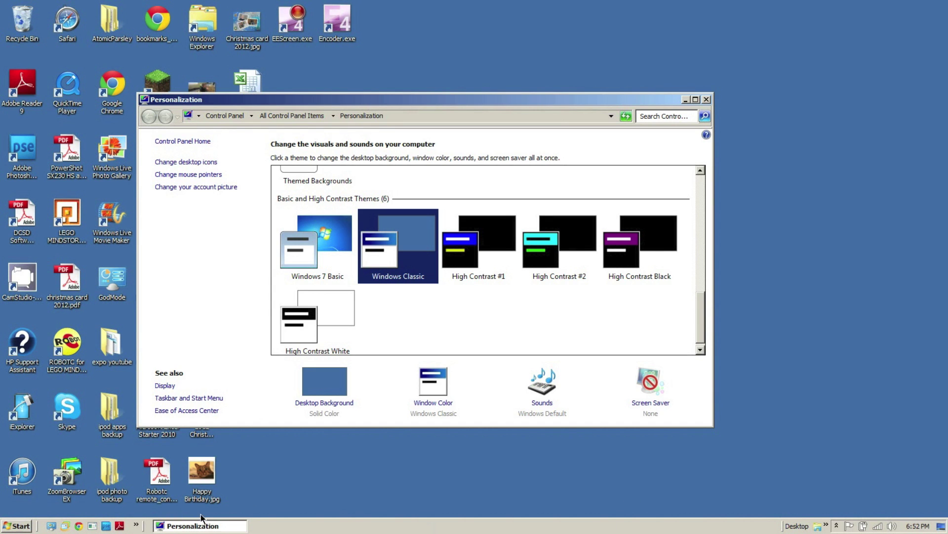
Try the Unsaved Theme with teal wallpaper, then switch back to Windows Classic
{"action": "scroll", "coordinate": [553, 302], "scroll_direction": "down", "scroll_amount": 1}
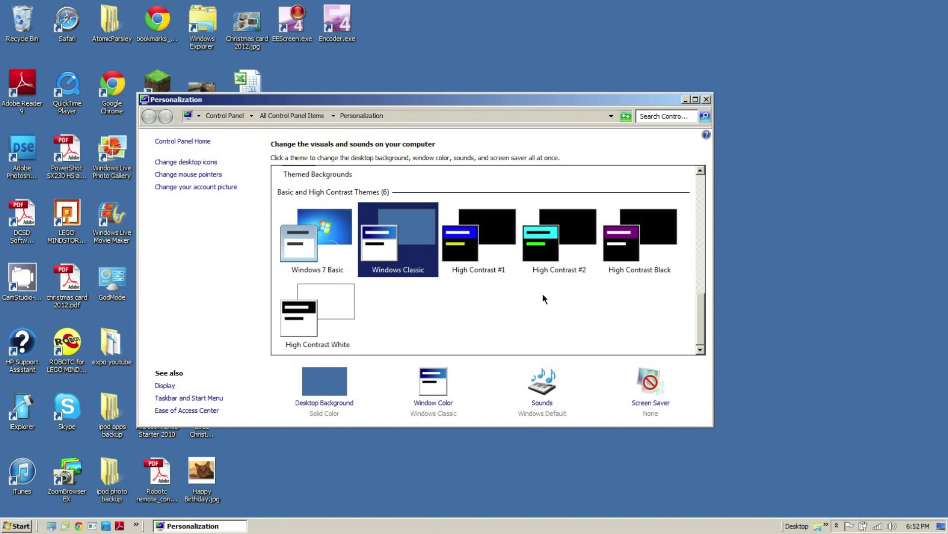
{"action": "scroll", "coordinate": [544, 296], "scroll_direction": "up", "scroll_amount": 5}
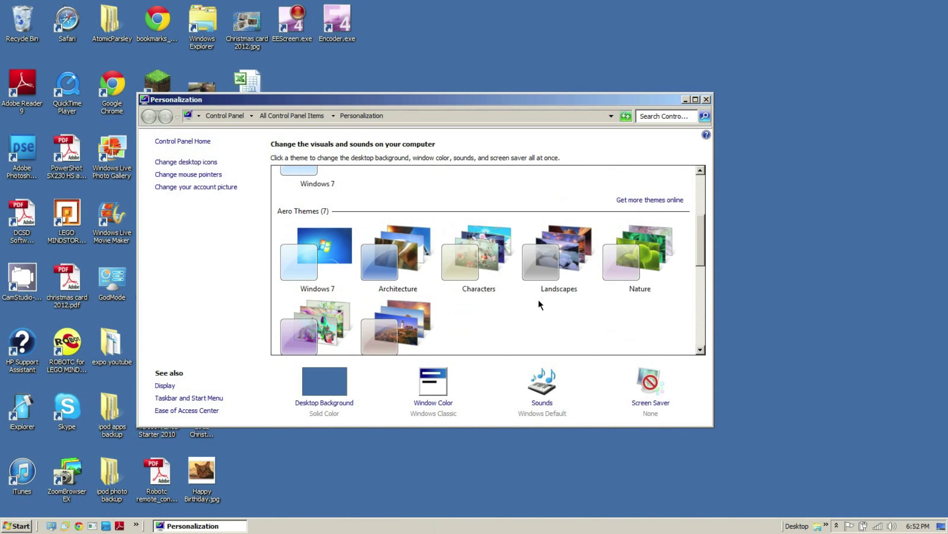
{"action": "scroll", "coordinate": [544, 304], "scroll_direction": "up", "scroll_amount": 4}
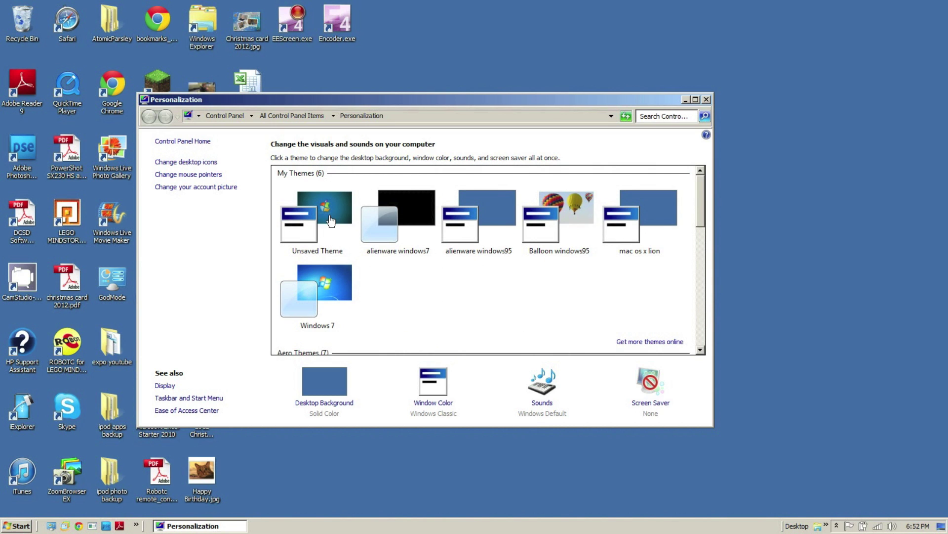
{"action": "left_click", "coordinate": [331, 220]}
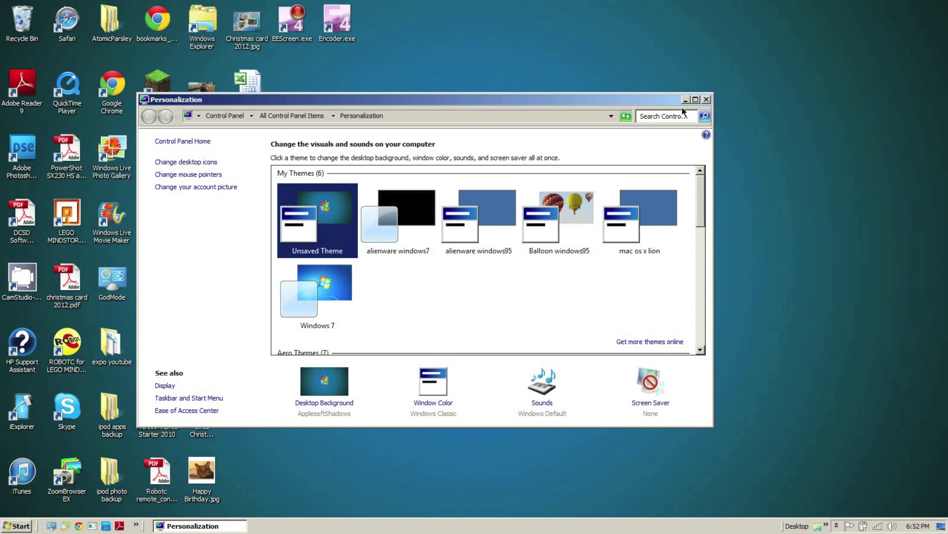
{"action": "scroll", "coordinate": [472, 278], "scroll_direction": "down", "scroll_amount": 3}
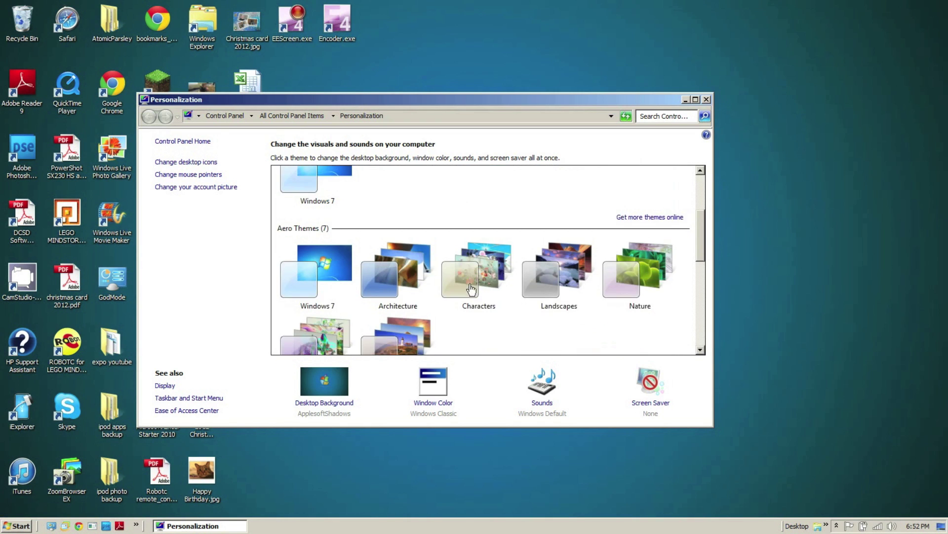
{"action": "scroll", "coordinate": [449, 304], "scroll_direction": "down", "scroll_amount": 5}
{"action": "left_click", "coordinate": [365, 272]}
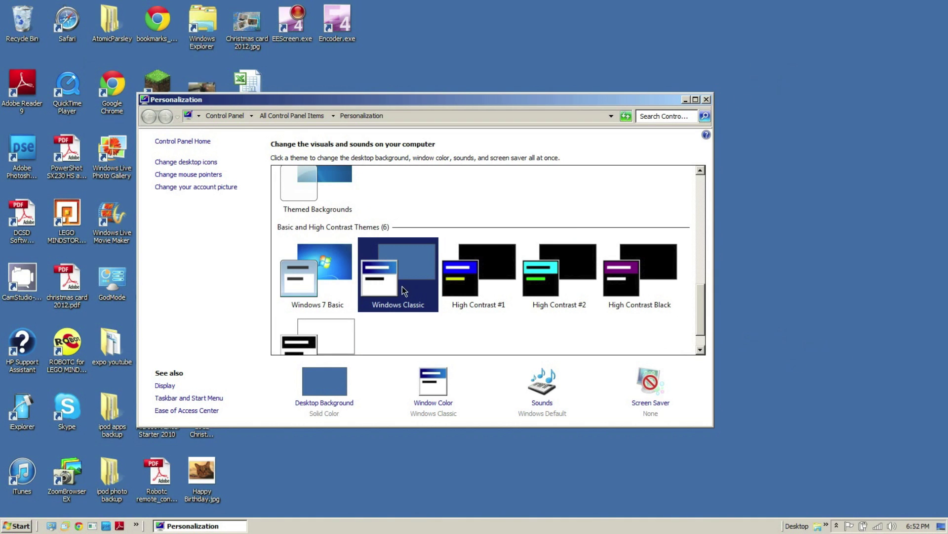
{"action": "scroll", "coordinate": [402, 287], "scroll_direction": "down", "scroll_amount": 2}
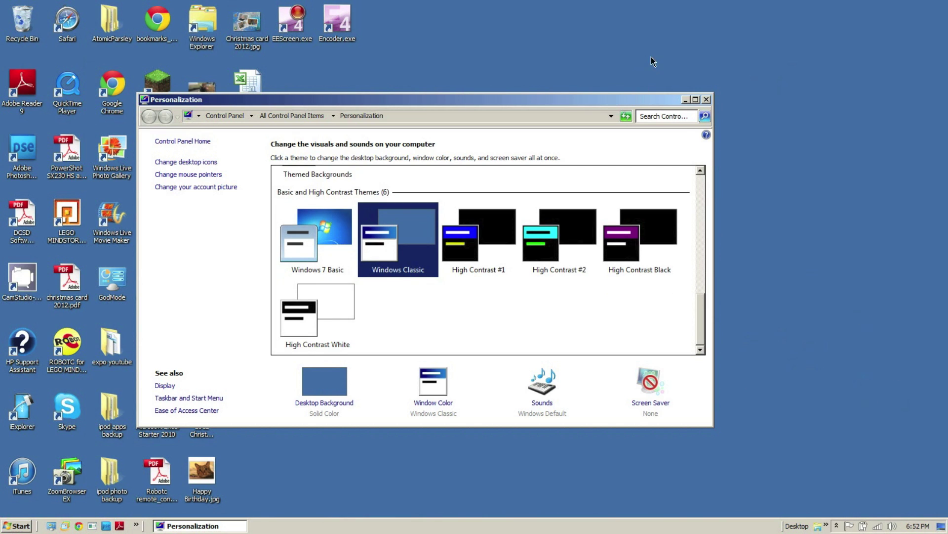
Close Personalization, nudge the Desktop toolbar right, then lock and unlock the taskbar
{"action": "left_click", "coordinate": [706, 100]}
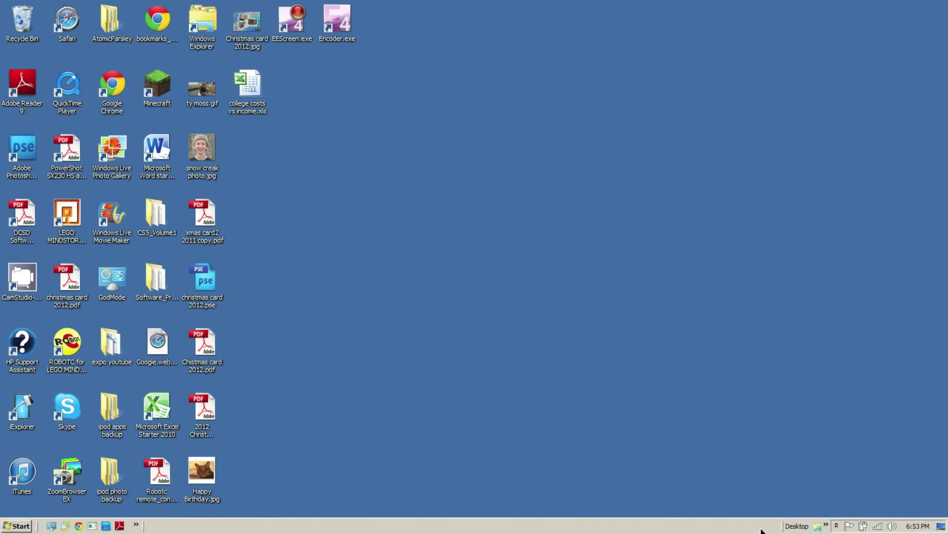
{"action": "left_click_drag", "start_coordinate": [797, 528], "coordinate": [807, 528]}
{"action": "right_click", "coordinate": [243, 523]}
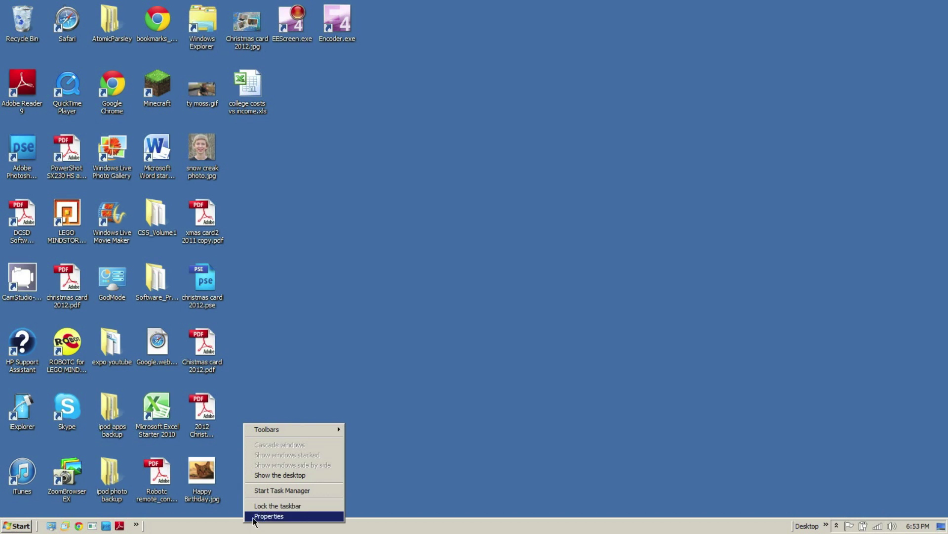
{"action": "left_click", "coordinate": [297, 506]}
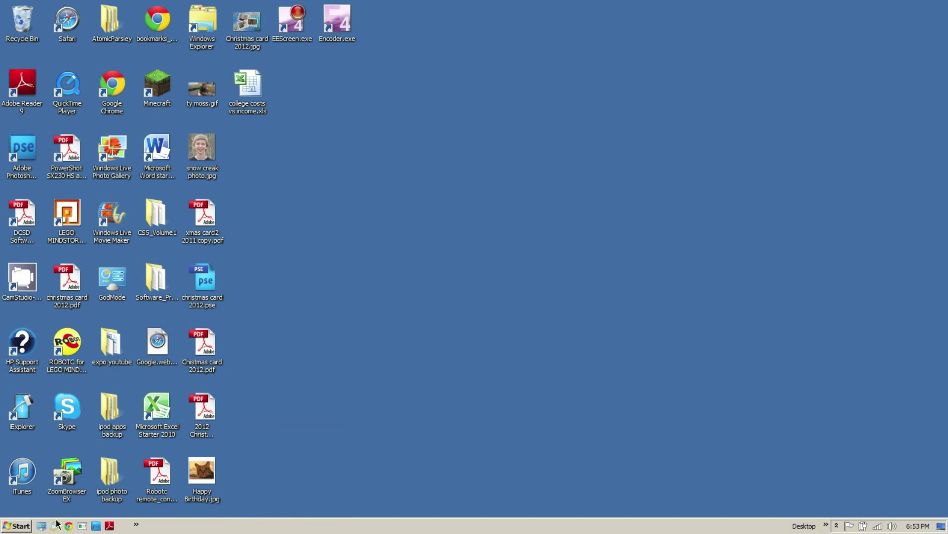
{"action": "right_click", "coordinate": [229, 526]}
{"action": "left_click", "coordinate": [250, 507]}
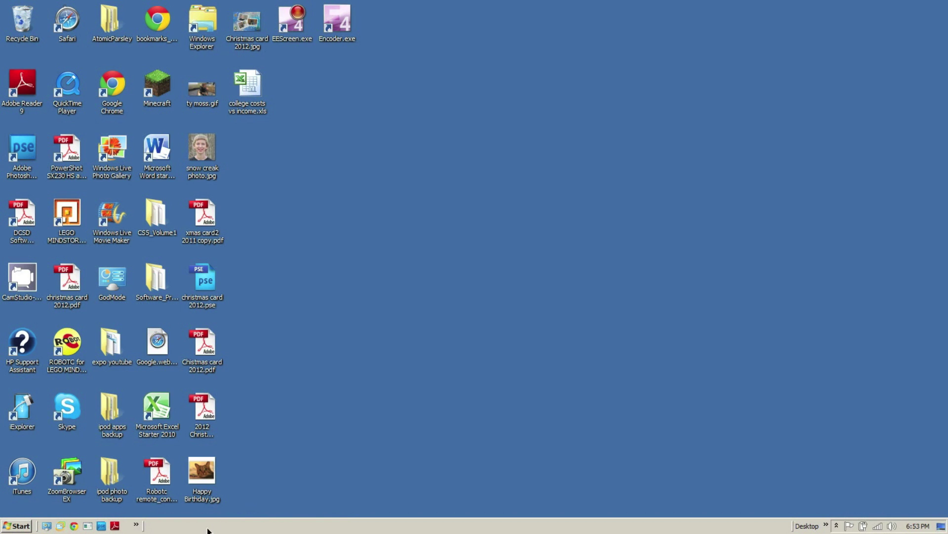